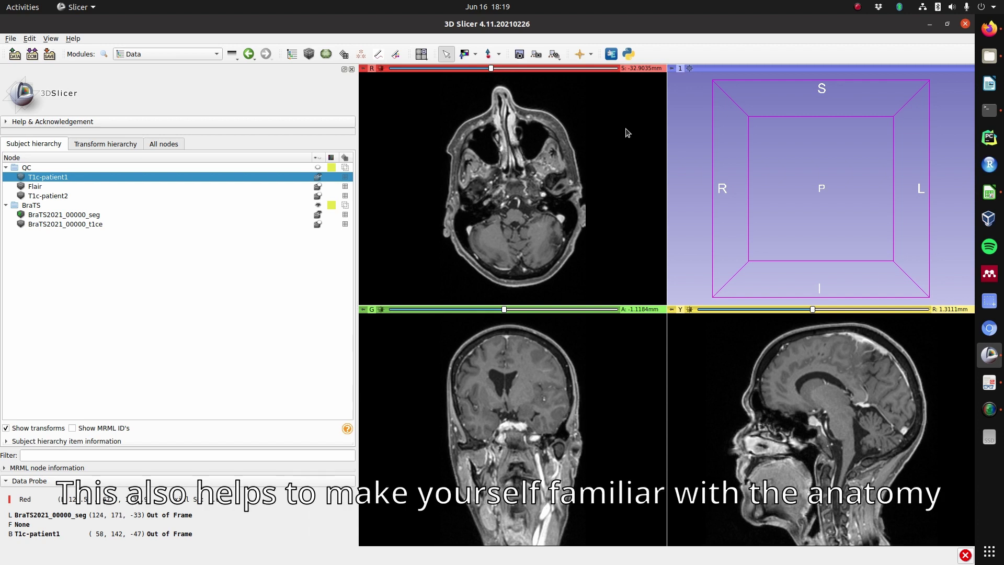
scroll(627, 133, "up", 3)
scroll(626, 135, "up", 3)
scroll(625, 138, "up", 2)
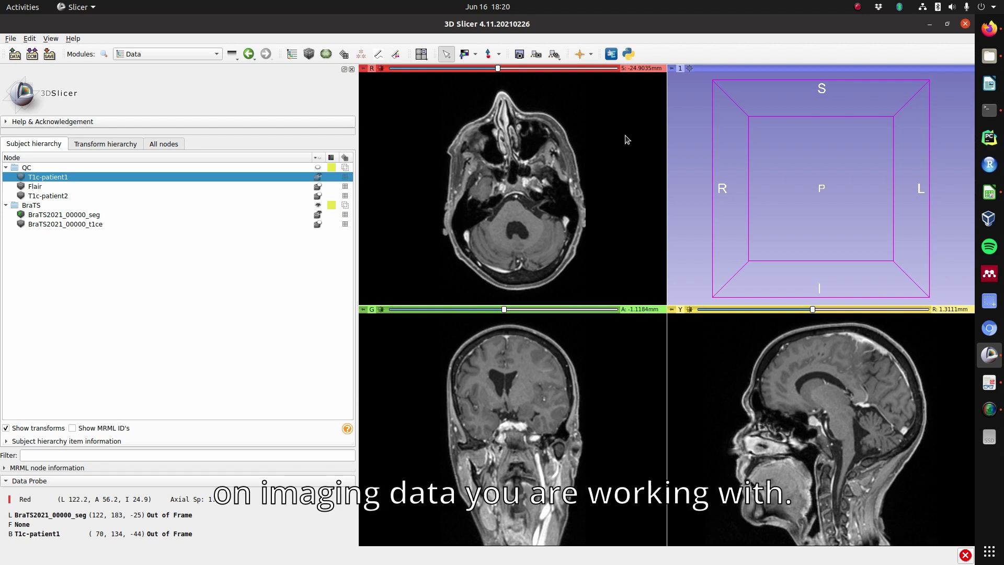
scroll(625, 140, "up", 3)
scroll(626, 139, "up", 3)
scroll(627, 138, "up", 3)
scroll(627, 137, "up", 2)
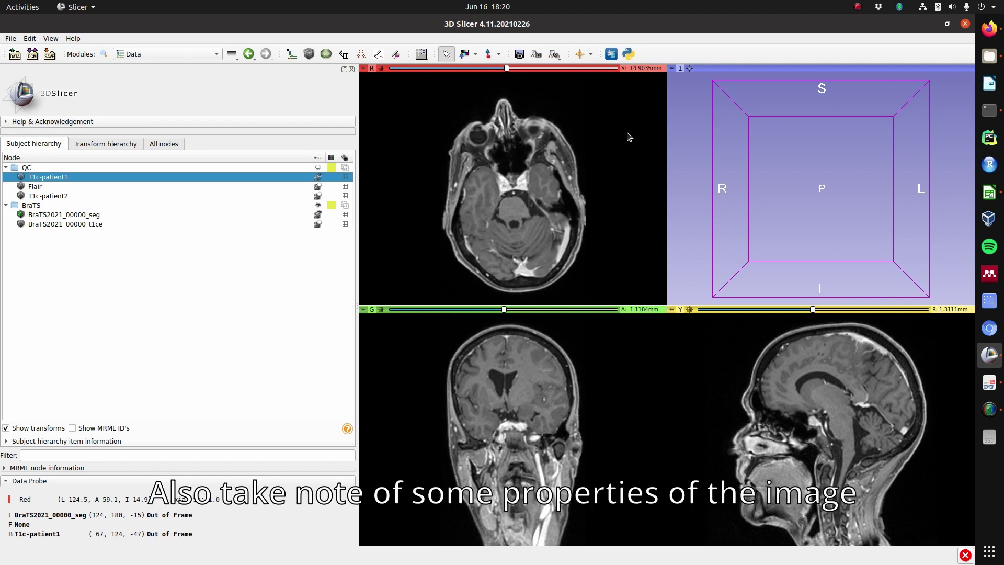
scroll(627, 138, "up", 2)
scroll(628, 136, "up", 2)
scroll(628, 137, "up", 1)
scroll(628, 137, "up", 2)
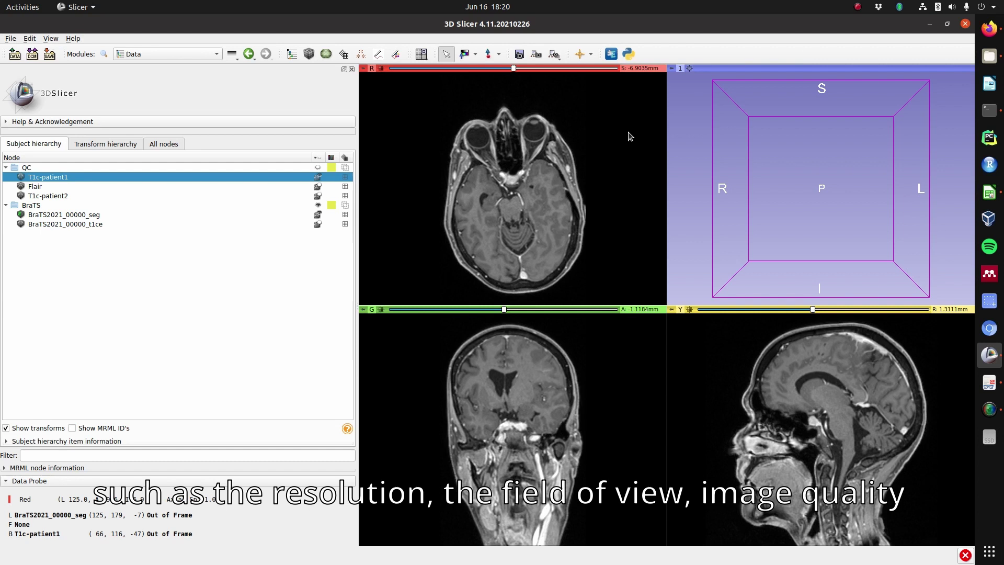
scroll(651, 145, "up", 1)
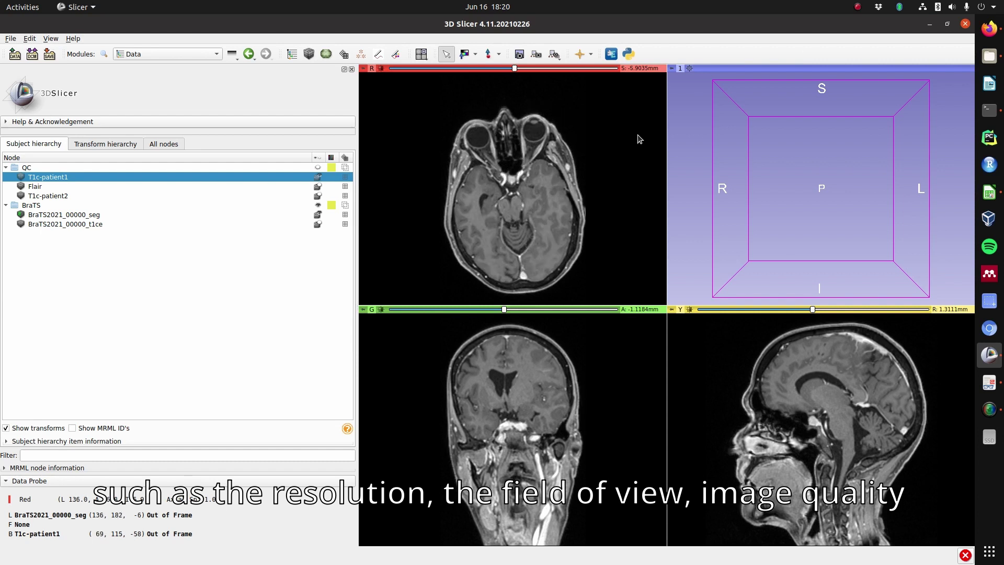
scroll(638, 139, "up", 2)
scroll(638, 139, "up", 3)
scroll(638, 138, "up", 3)
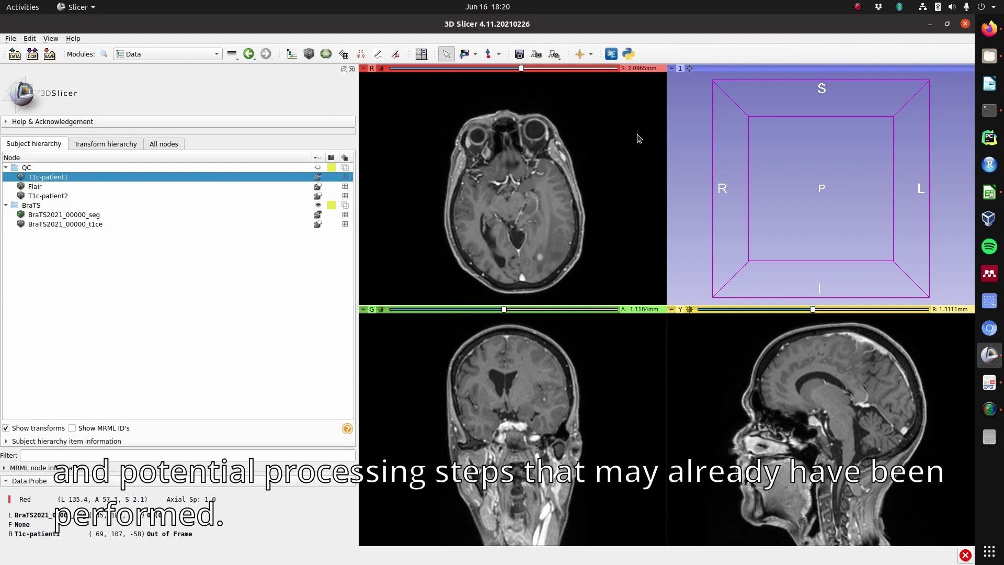
scroll(626, 151, "up", 2)
scroll(626, 152, "up", 3)
scroll(627, 152, "up", 4)
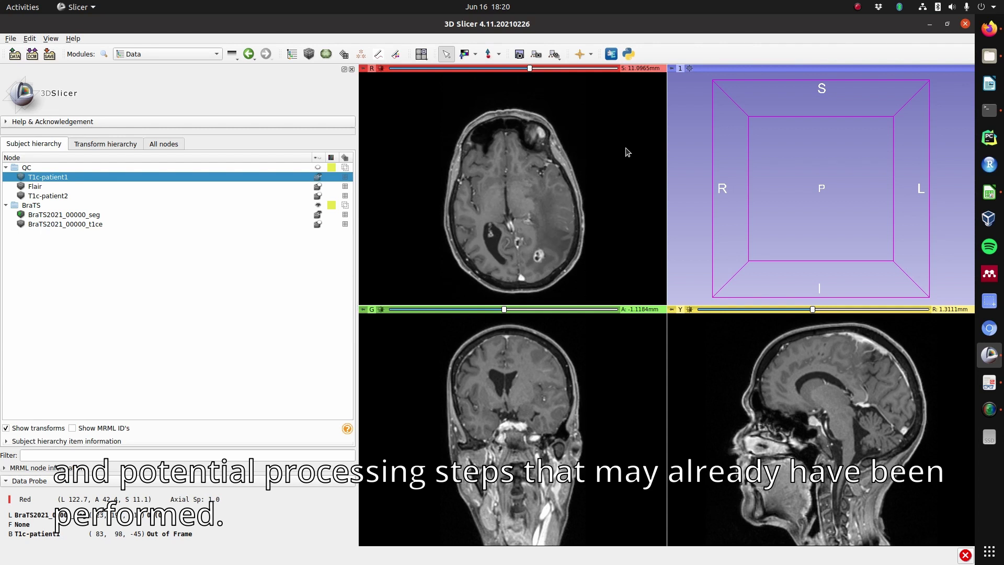
scroll(626, 152, "up", 5)
scroll(626, 152, "up", 10)
scroll(626, 151, "up", 10)
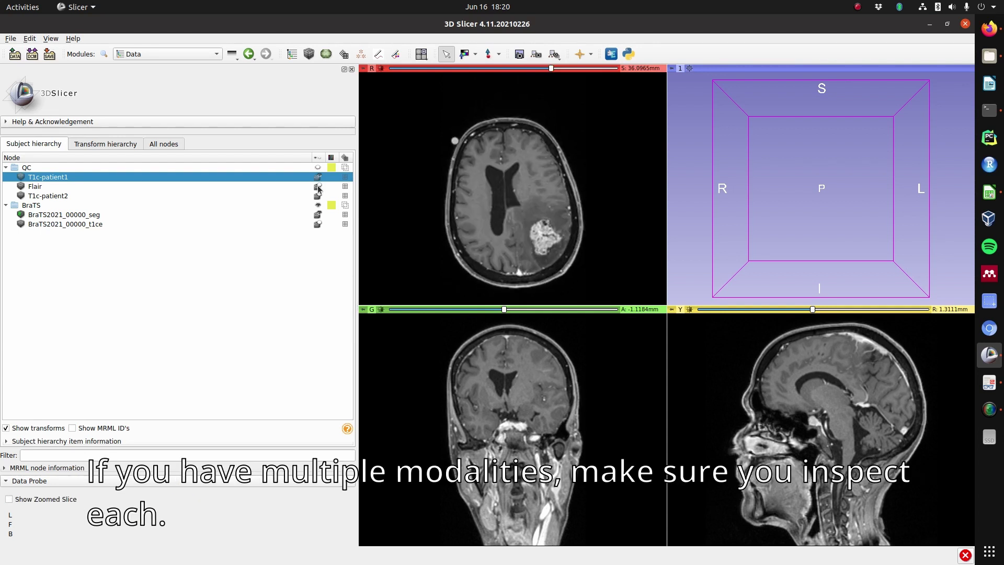
Show the Flair volume in all three slice views, then return to the Data module.
left_click(317, 187)
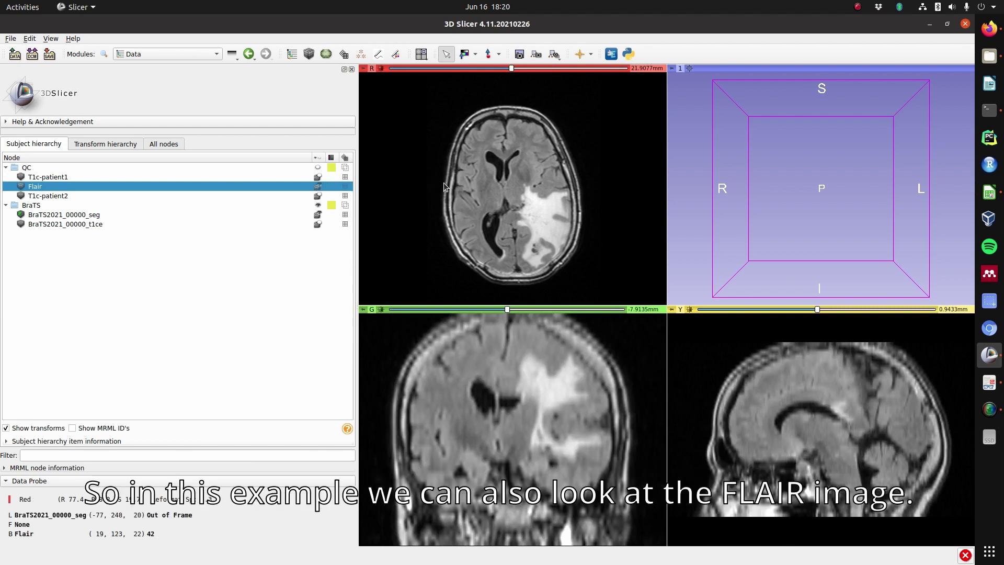
scroll(439, 177, "up", 1)
scroll(440, 177, "up", 2)
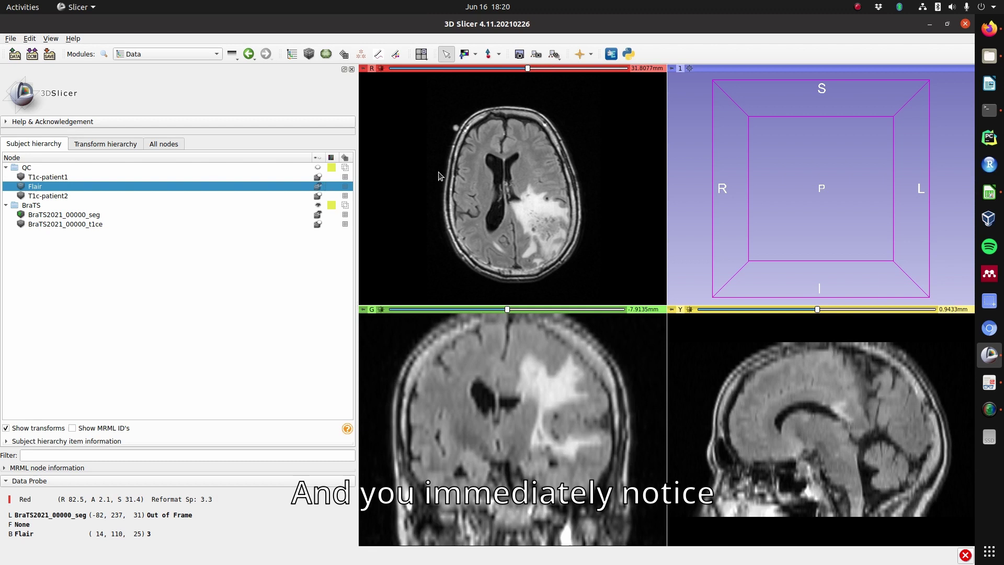
scroll(440, 176, "up", 1)
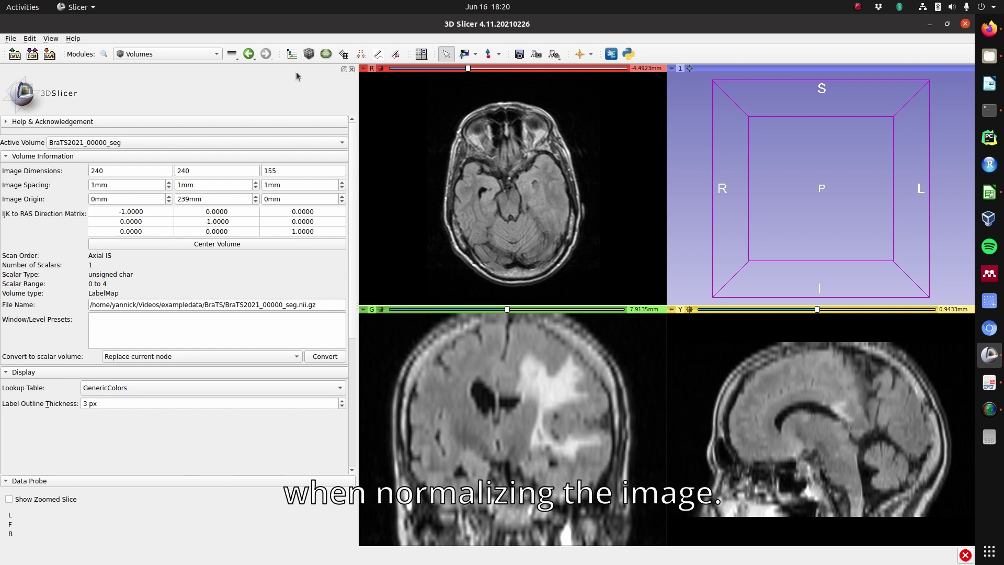
key("ctrl+2")
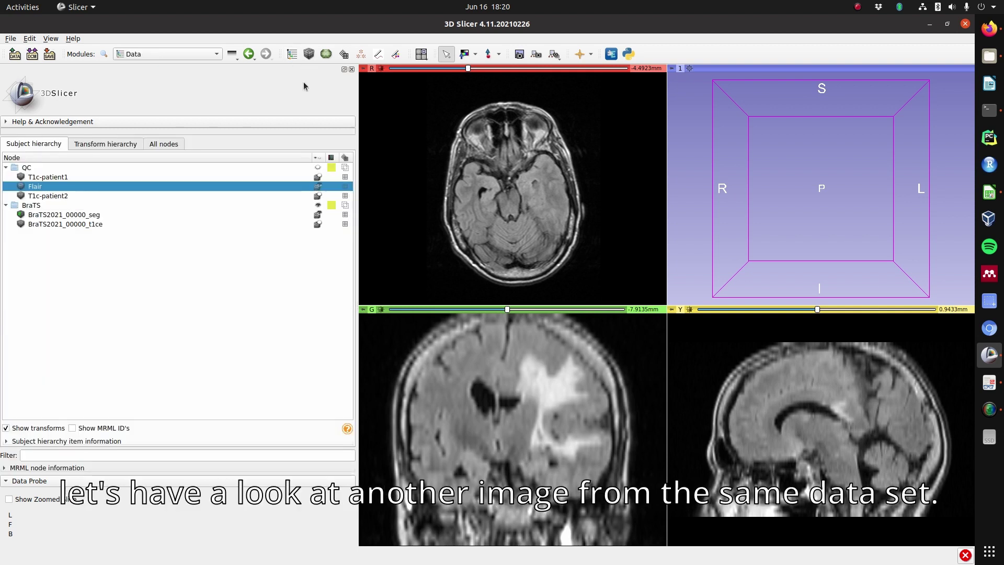
Preview T1c-patient2, then display BraTS2021_00000_t1ce with its tumor segmentation overlaid.
left_click(318, 196)
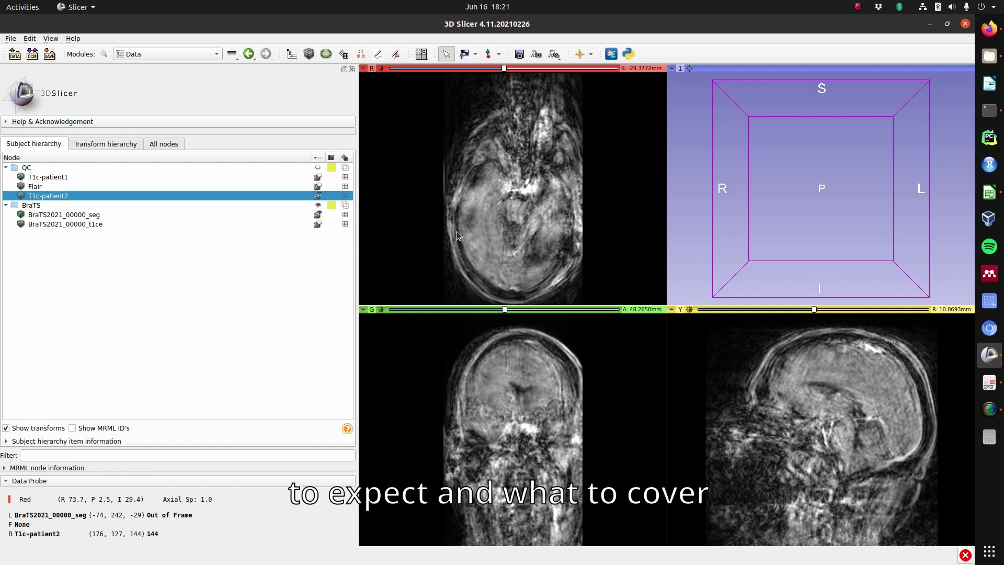
left_click(318, 224)
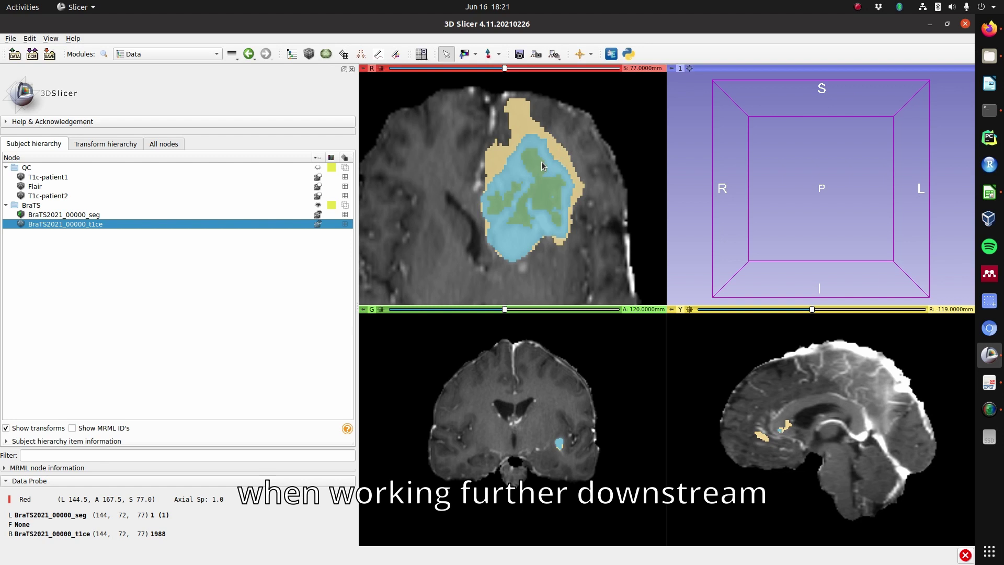
Switch the red view's segmentation labels from filled regions to outlines.
left_click(430, 102)
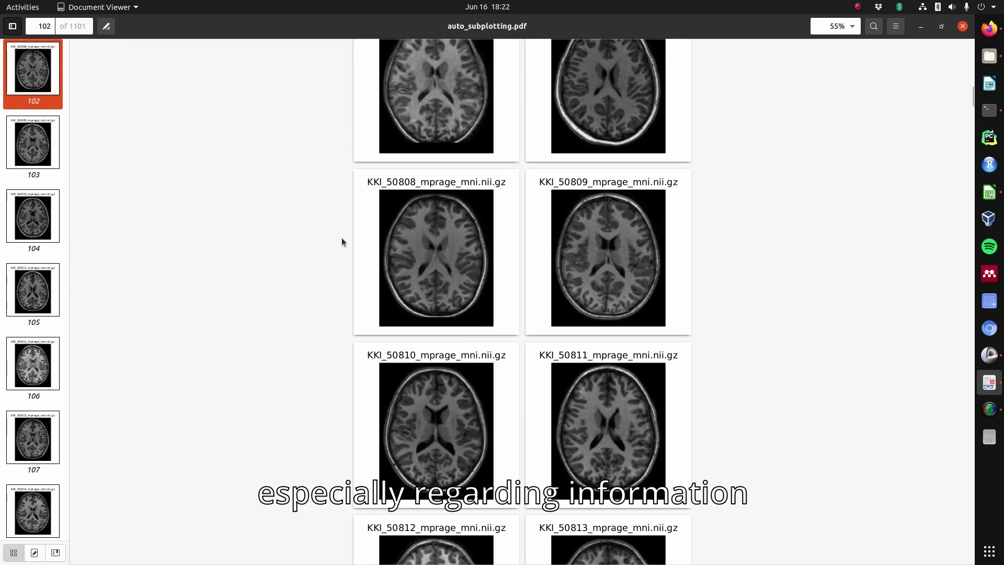
Bring up the MRinfo.csv scan metadata spreadsheet in LibreOffice Calc.
left_click(989, 196)
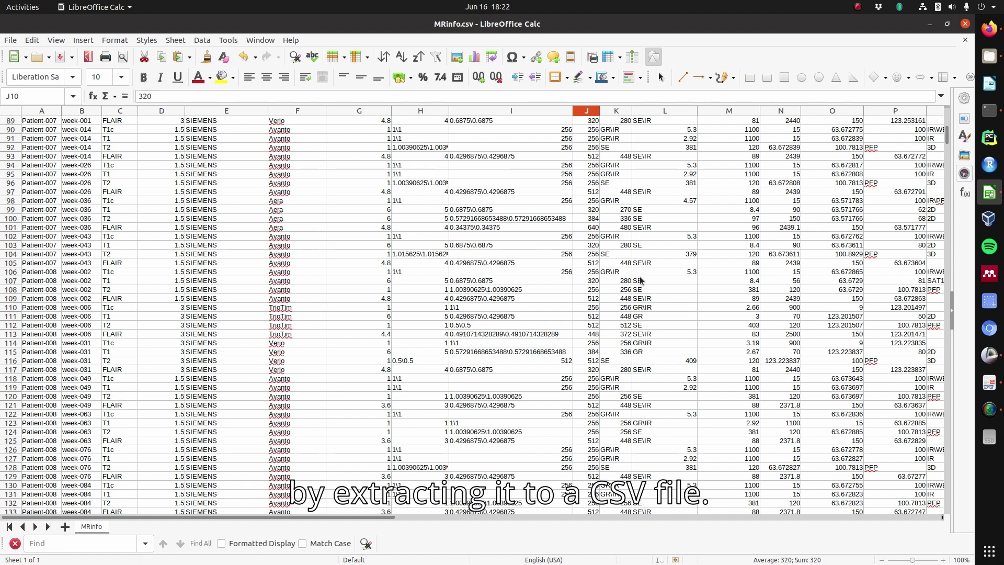
scroll(464, 219, "down", 1)
scroll(464, 219, "down", 1)
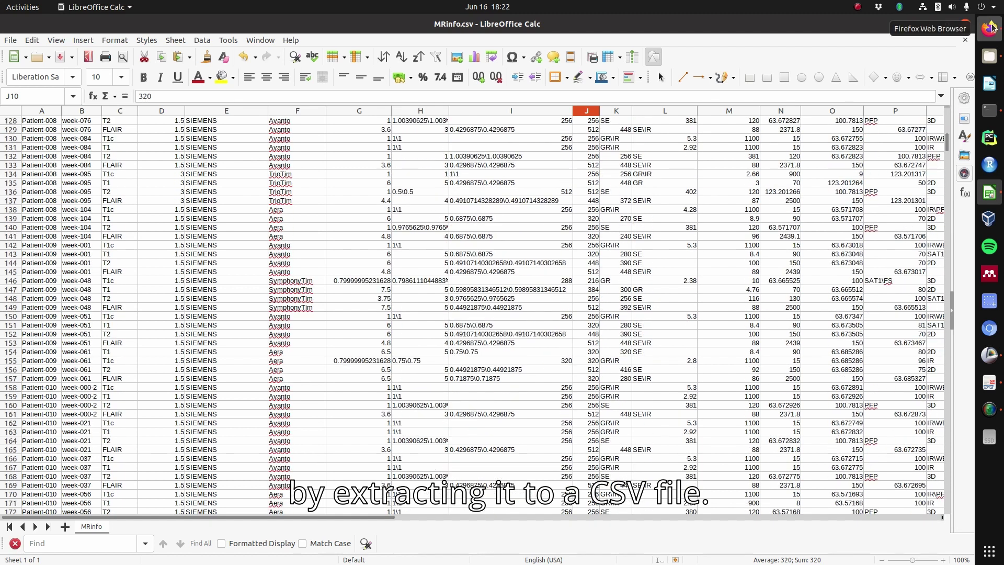
Switch to Firefox showing the explore_dicom.ipynb notebook on GitHub.
left_click(990, 29)
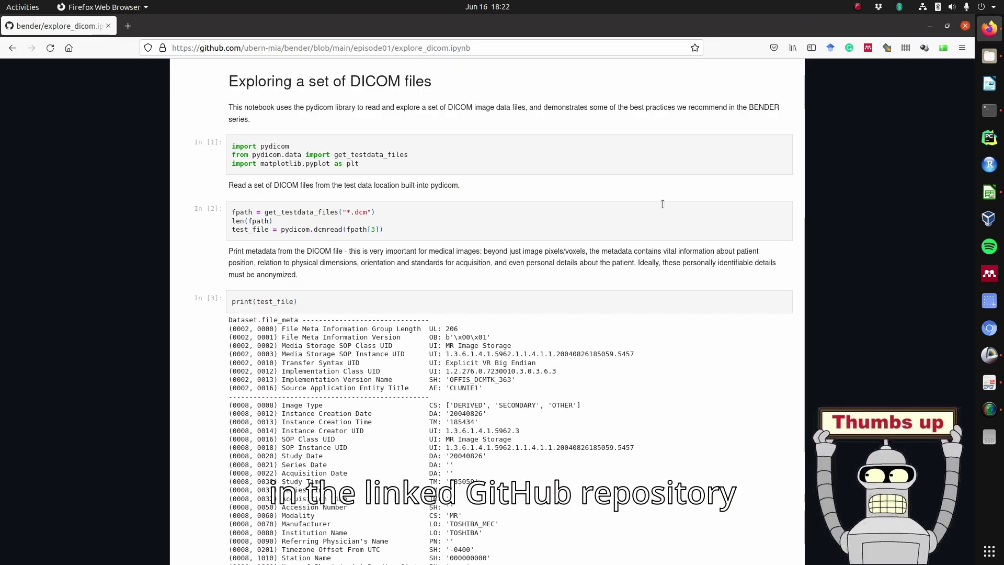